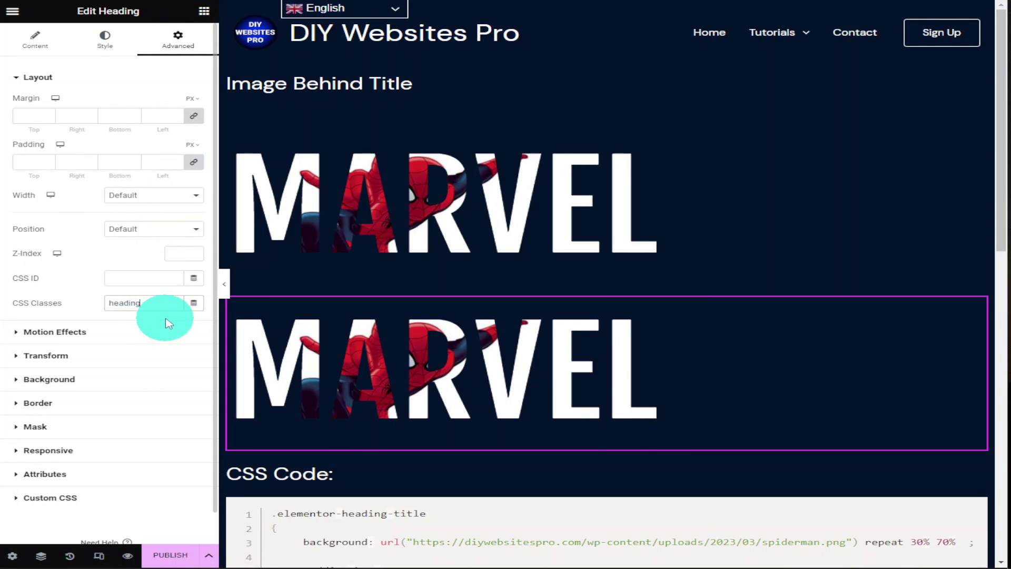
# - Change the second MARVEL heading's CSS class to heading1 and rename its custom CSS selector to match
pyautogui.write('1')
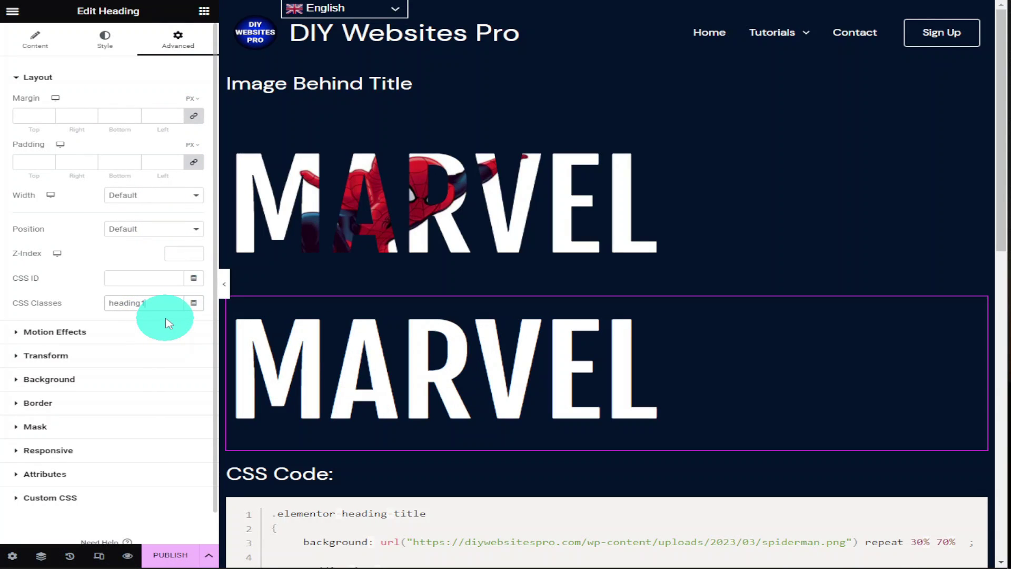
pyautogui.click(102, 497)
pyautogui.click(102, 317)
pyautogui.write('1')
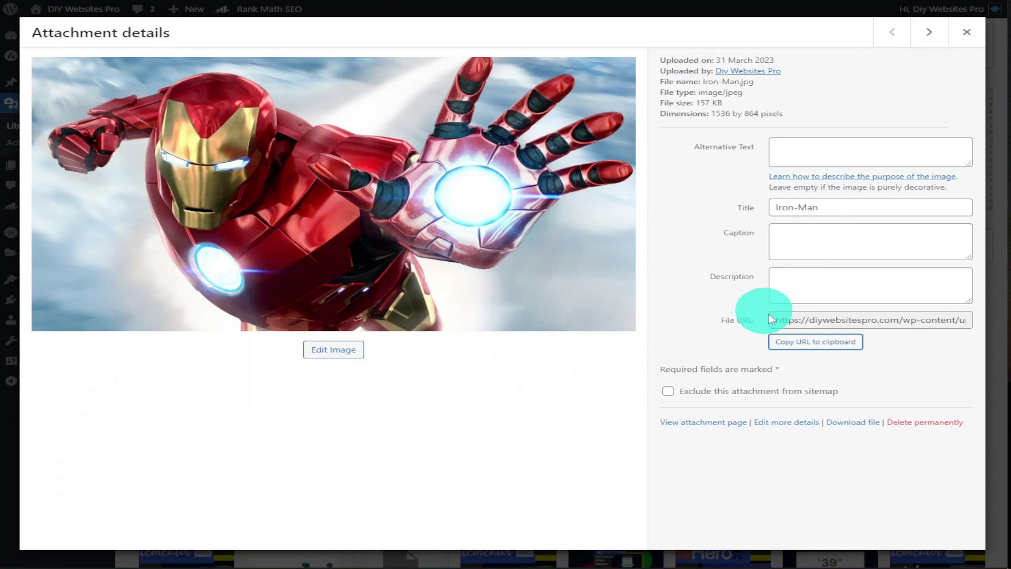
# - Copy the file URL of the Iron-Man.jpg image from its attachment details in the WordPress media library
pyautogui.click(806, 343)
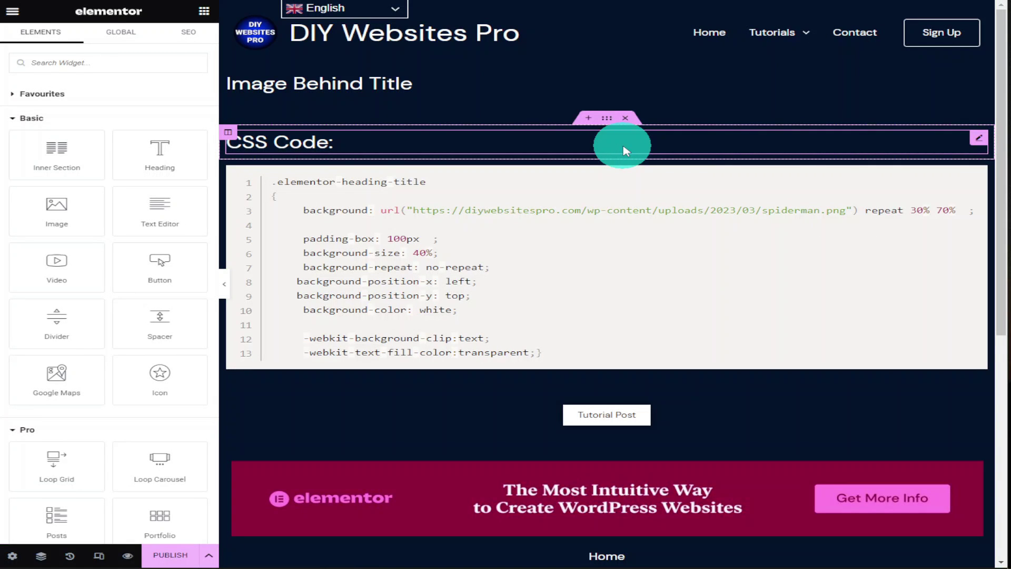
# - Insert a new single-column section above the CSS Code heading in the Elementor page
pyautogui.click(589, 117)
pyautogui.click(579, 187)
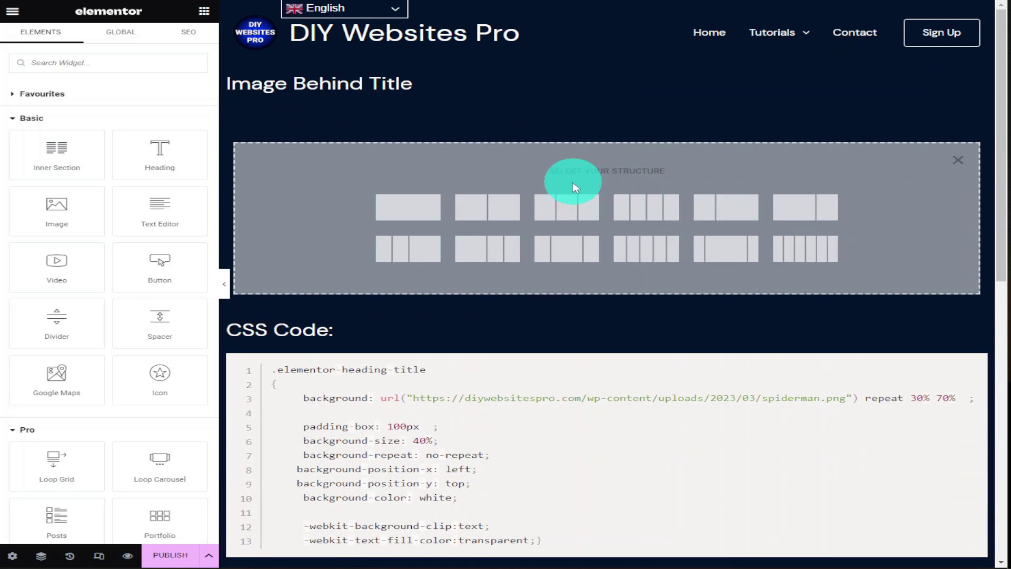
pyautogui.click(406, 206)
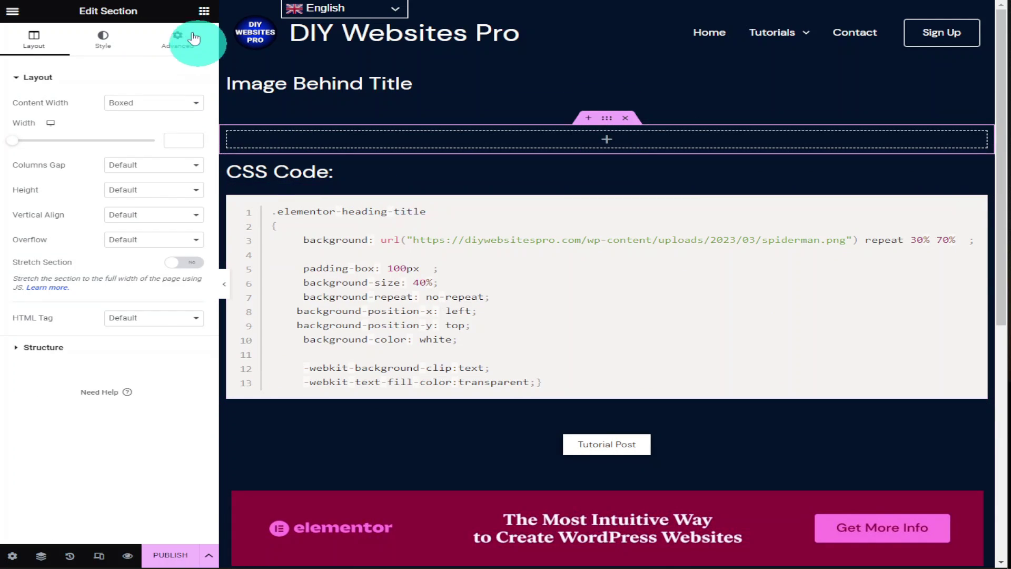
# - Add a Heading widget to the new empty section and set its title to MARVEL
pyautogui.click(204, 11)
pyautogui.moveTo(155, 153); pyautogui.dragTo(263, 141)
pyautogui.click(135, 118)
pyautogui.hotkey('ctrl', 'a')
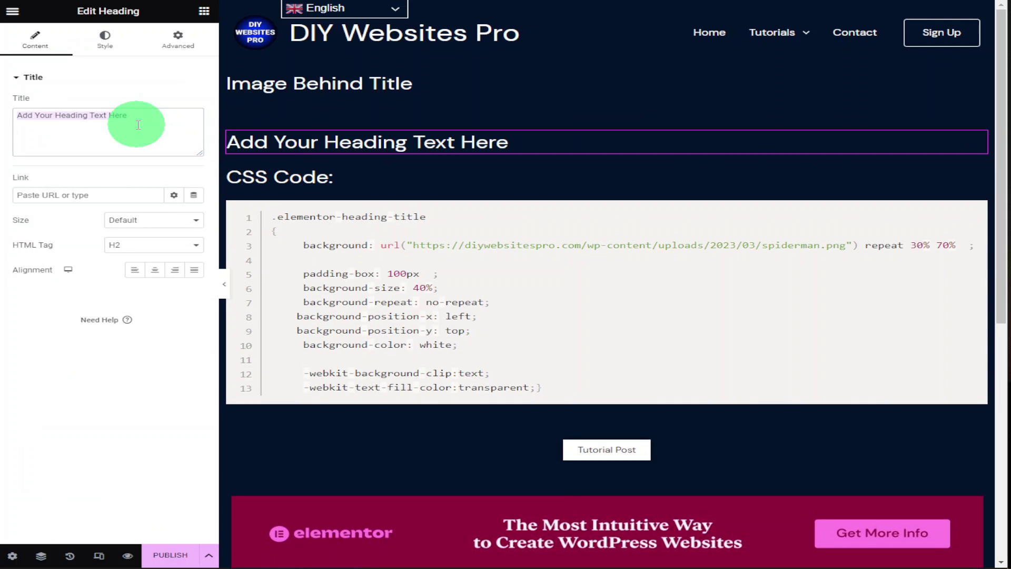
pyautogui.write('MA')
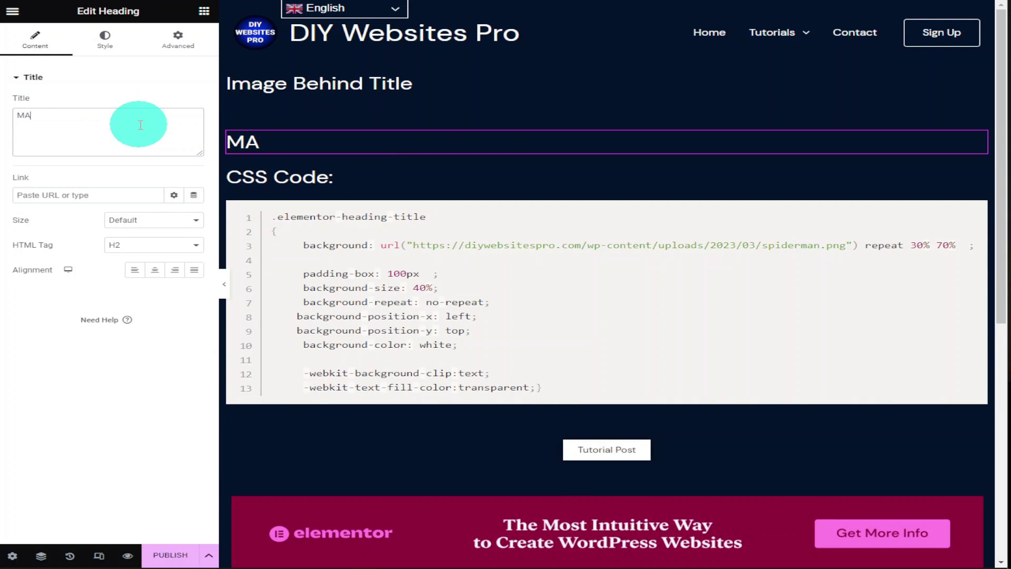
pyautogui.write('RVEL')
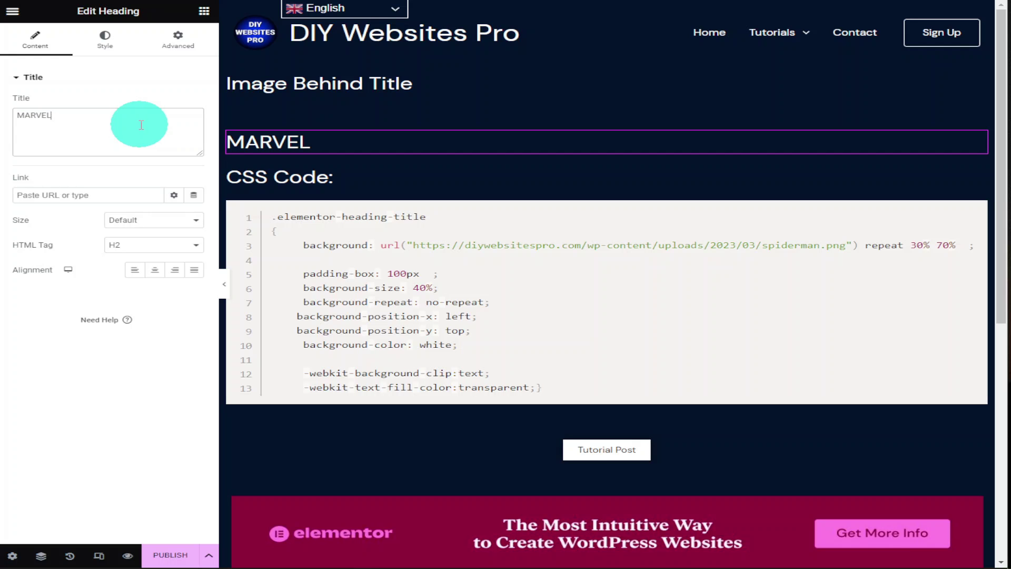
# - Set the MARVEL heading's typography to the Fjalla One font family at a size of 200 px
pyautogui.click(104, 41)
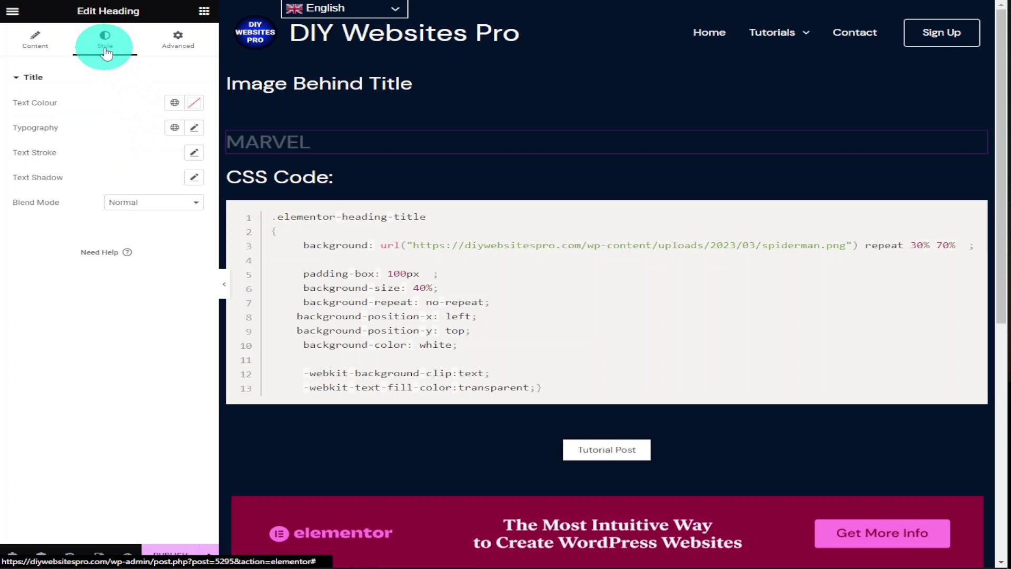
pyautogui.click(194, 129)
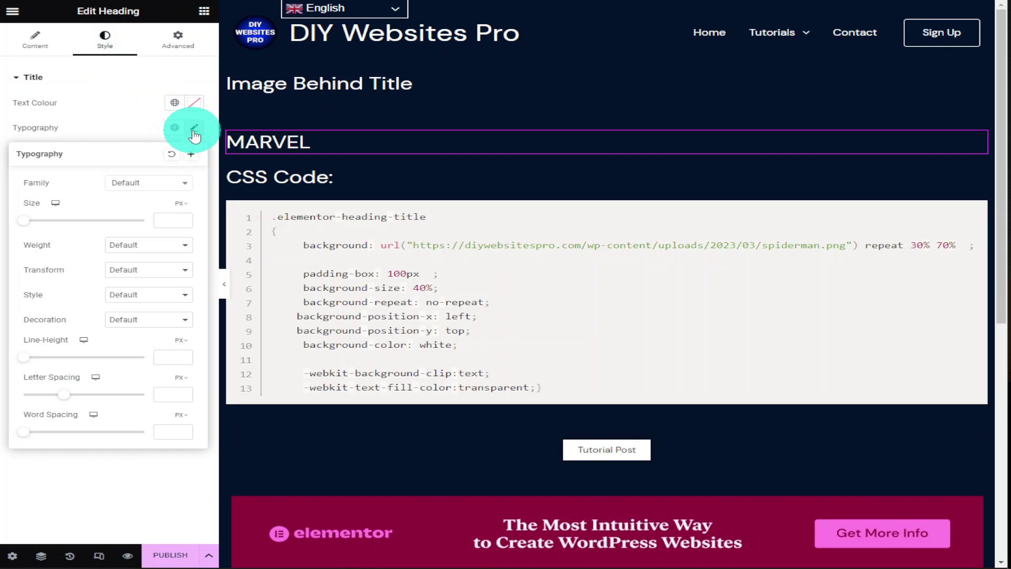
pyautogui.click(178, 190)
pyautogui.write('fj')
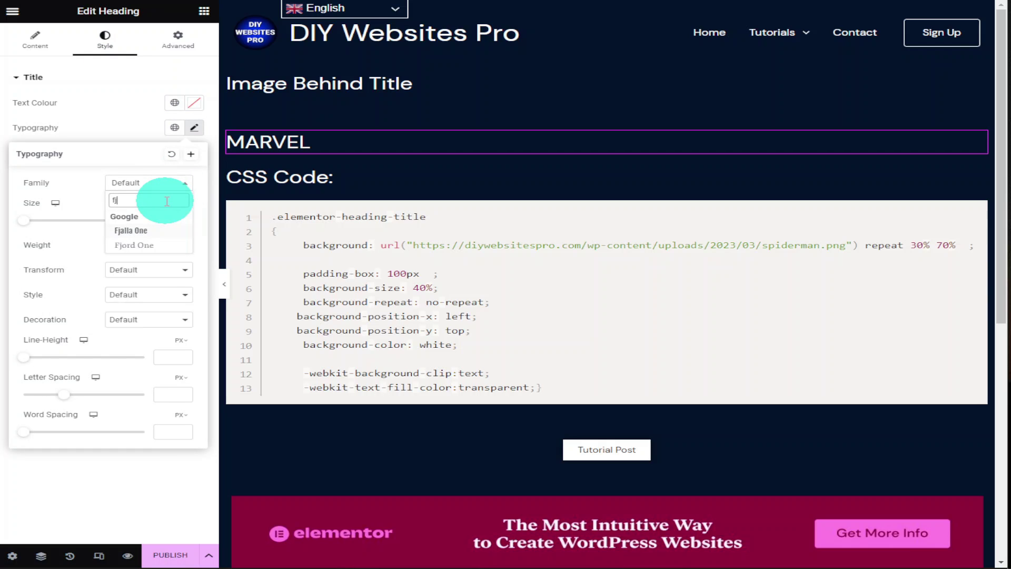
pyautogui.click(149, 230)
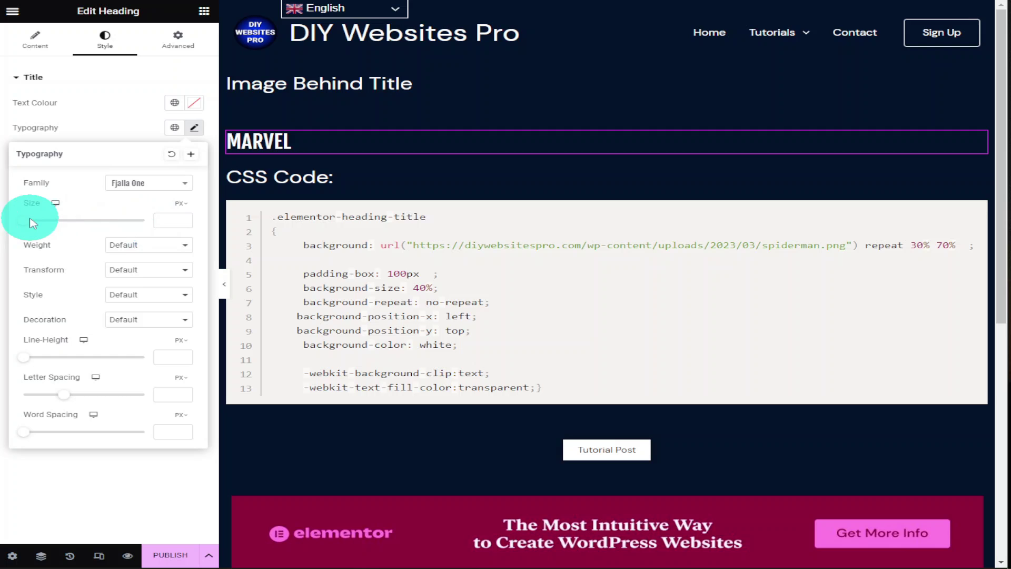
pyautogui.moveTo(28, 227)
pyautogui.mouseDown()
pyautogui.moveTo(30, 219)
pyautogui.moveTo(154, 239)
pyautogui.moveTo(172, 235)
pyautogui.moveTo(170, 223)
pyautogui.moveTo(184, 227)
pyautogui.mouseUp()
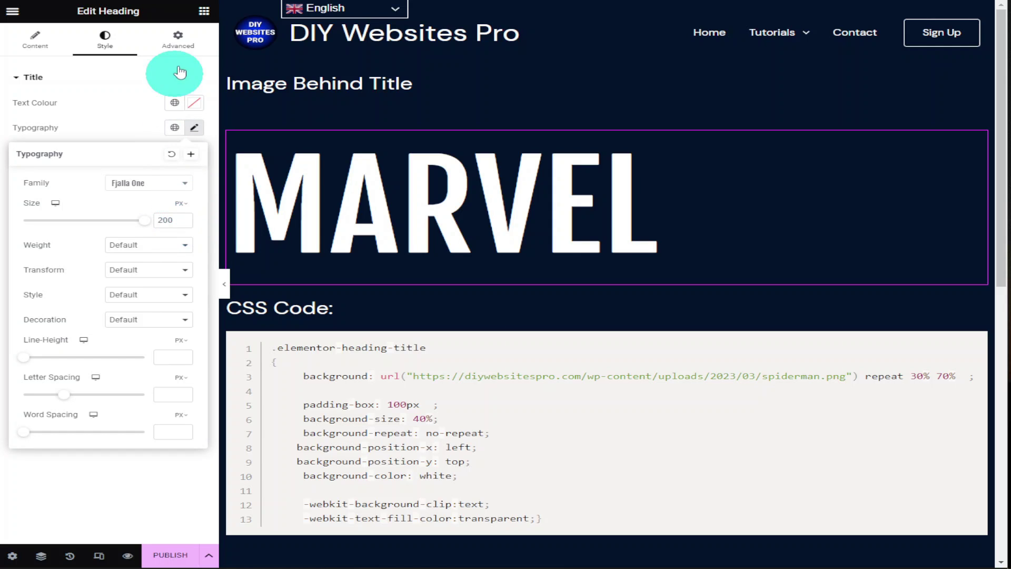
# - Paste the copied image-behind-text CSS code into the MARVEL heading's custom CSS
pyautogui.click(179, 42)
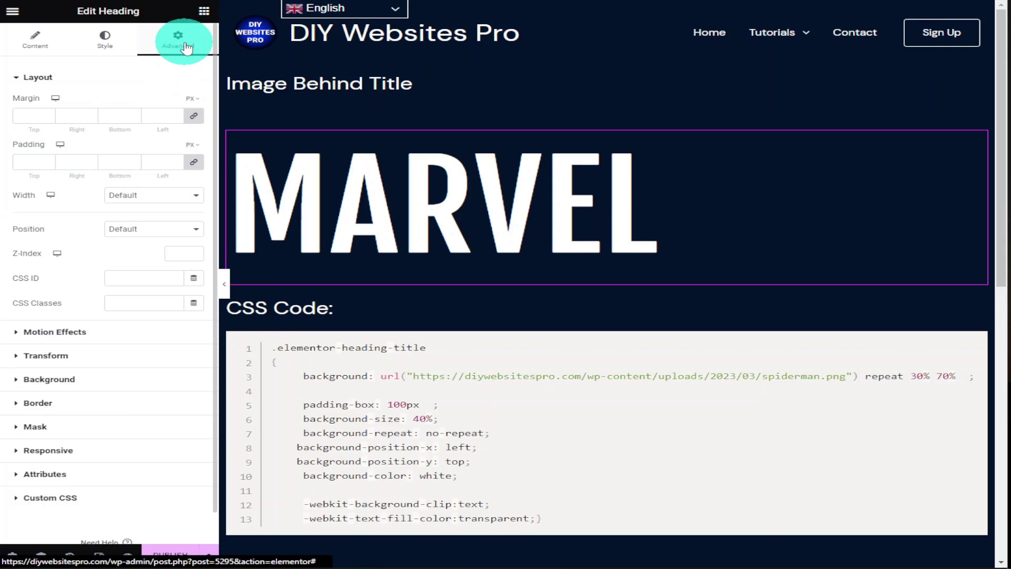
pyautogui.click(74, 498)
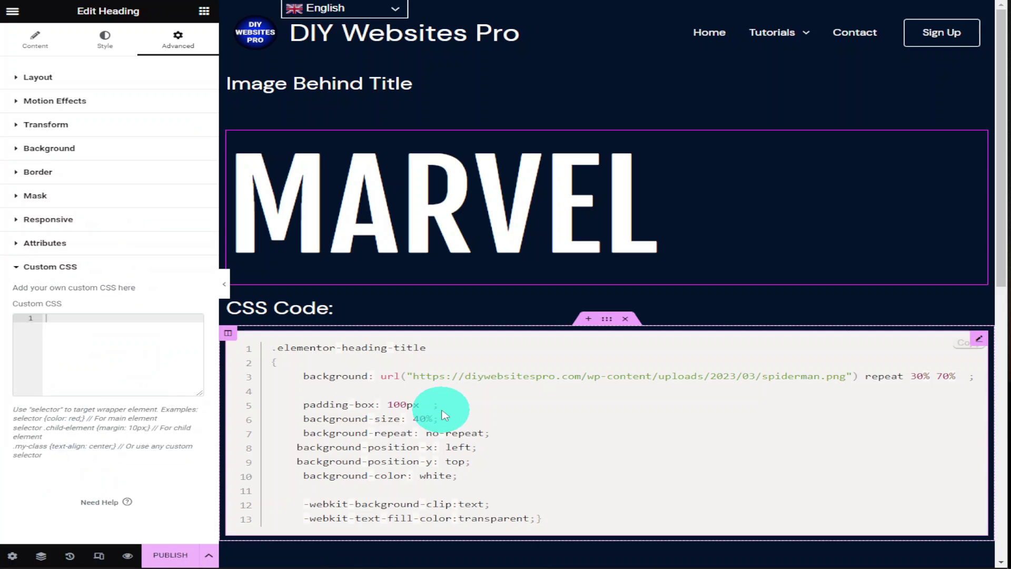
pyautogui.rightClick(82, 324)
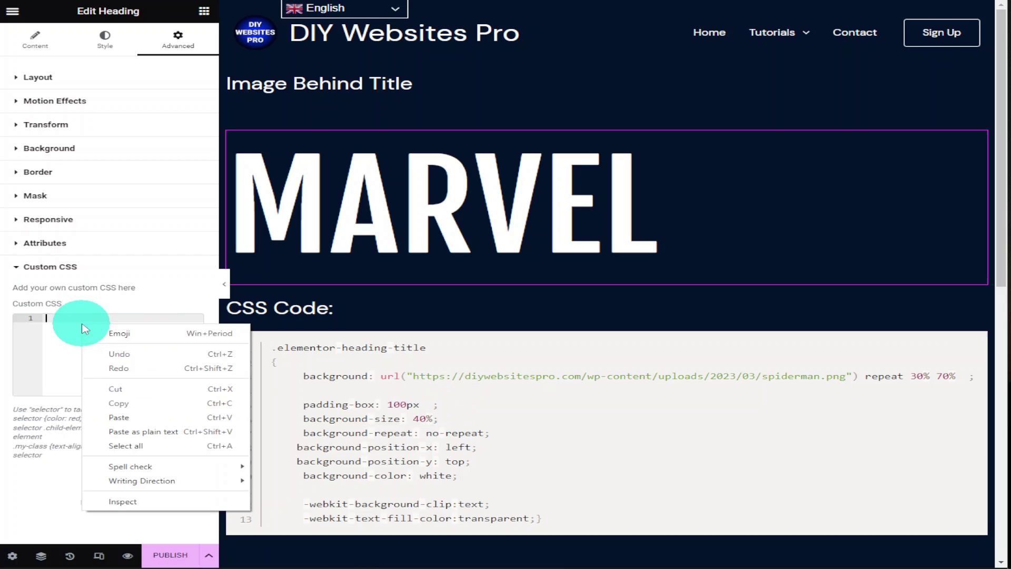
pyautogui.click(136, 418)
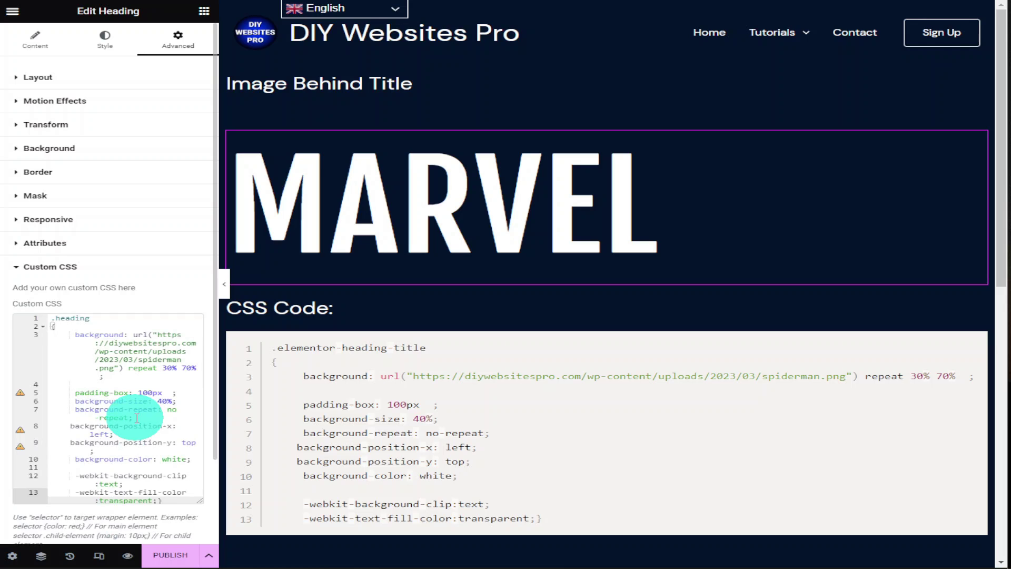
# - Copy the class name heading from the custom CSS selector and paste it as the MARVEL heading's CSS class
pyautogui.click(66, 318)
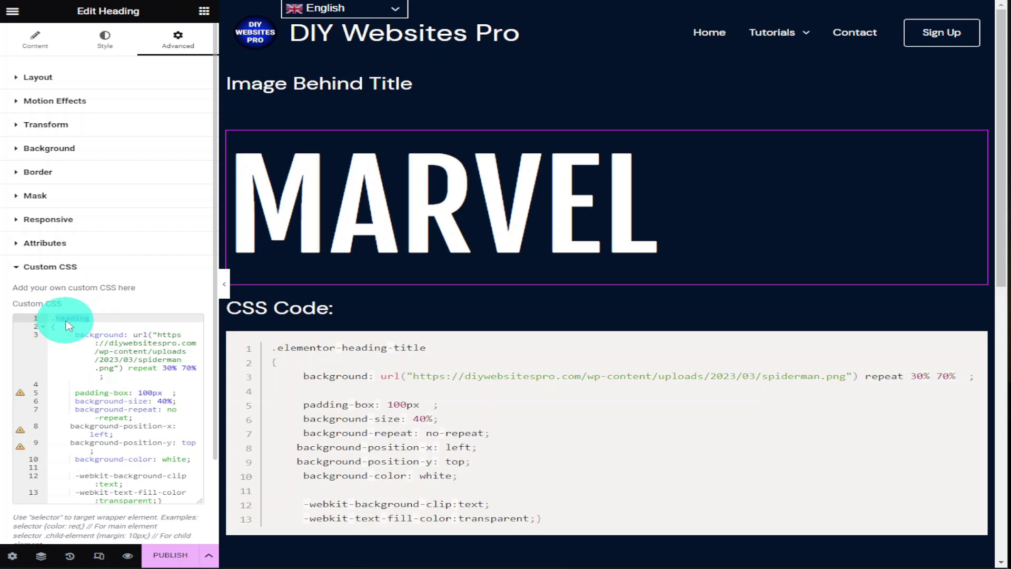
pyautogui.rightClick(69, 322)
pyautogui.click(102, 363)
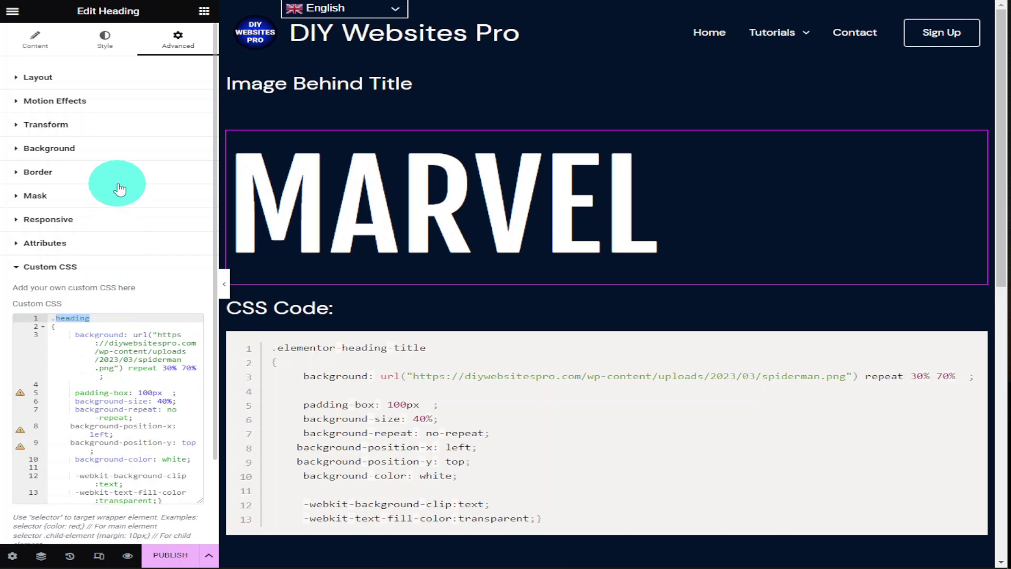
pyautogui.click(62, 85)
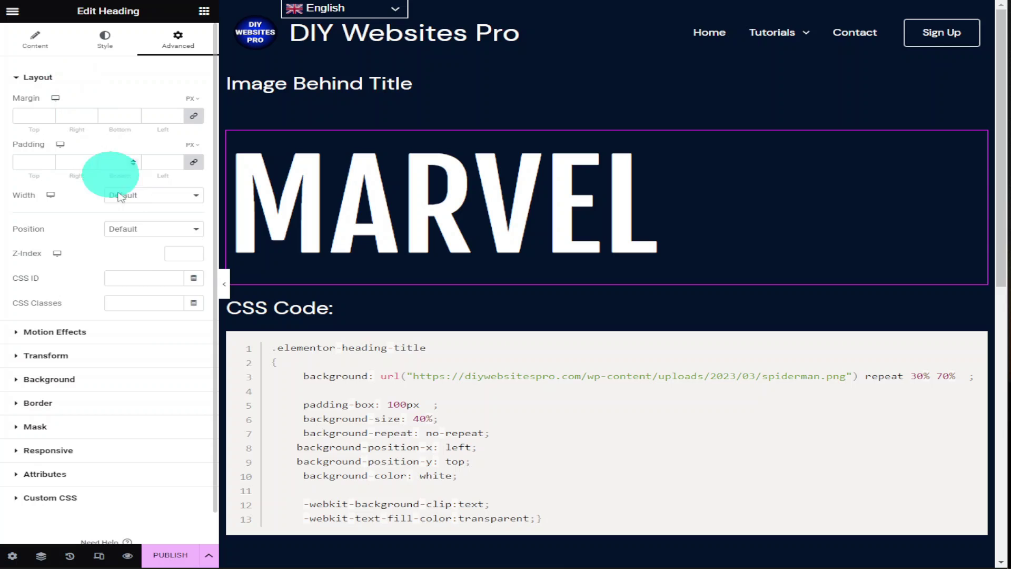
pyautogui.click(134, 305)
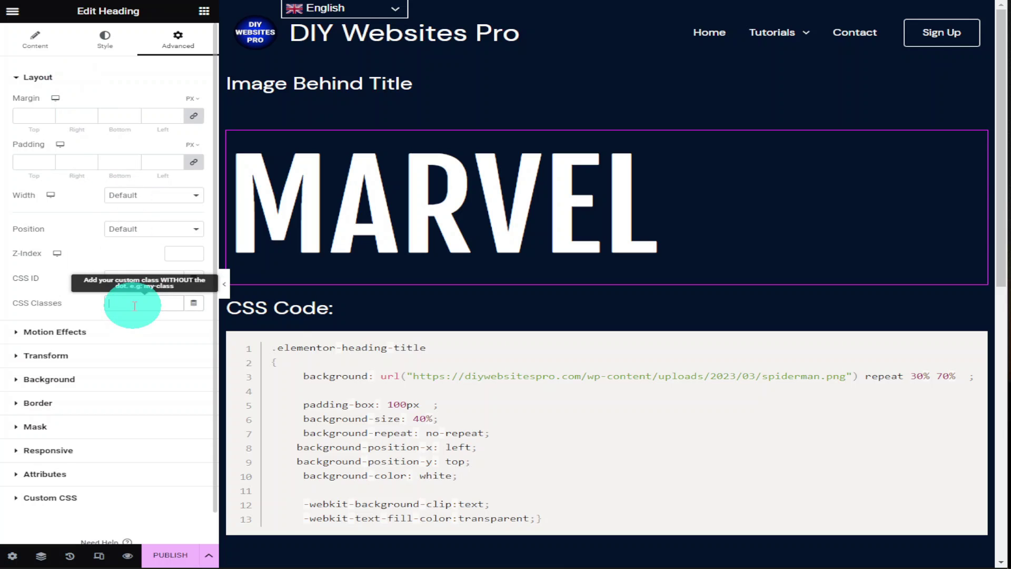
pyautogui.rightClick(135, 305)
pyautogui.click(161, 398)
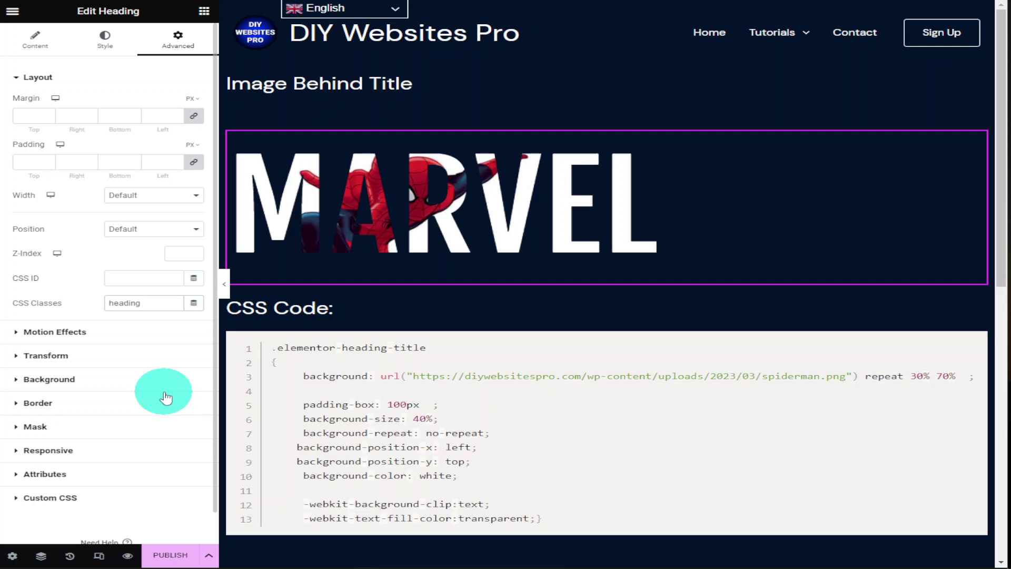
# - Try a background-size of 50% in the MARVEL heading's custom CSS and restore it to 40%
pyautogui.click(86, 497)
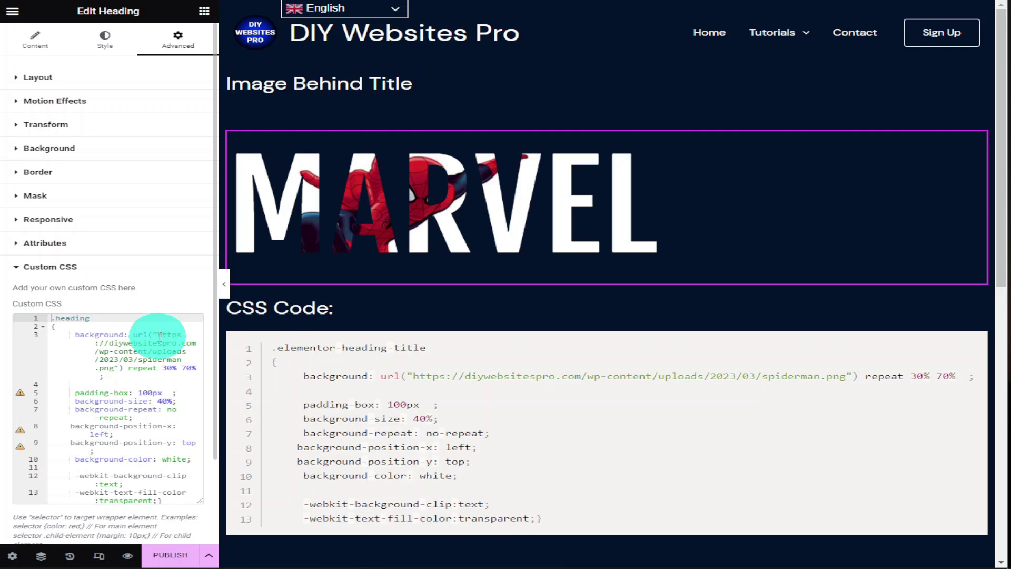
pyautogui.moveTo(158, 334); pyautogui.dragTo(114, 367)
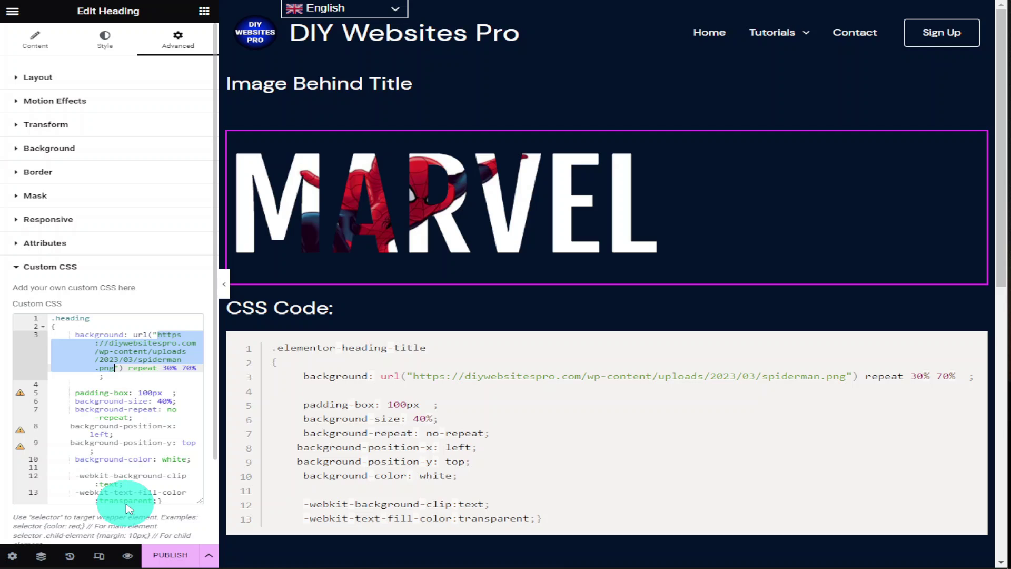
pyautogui.click(159, 401)
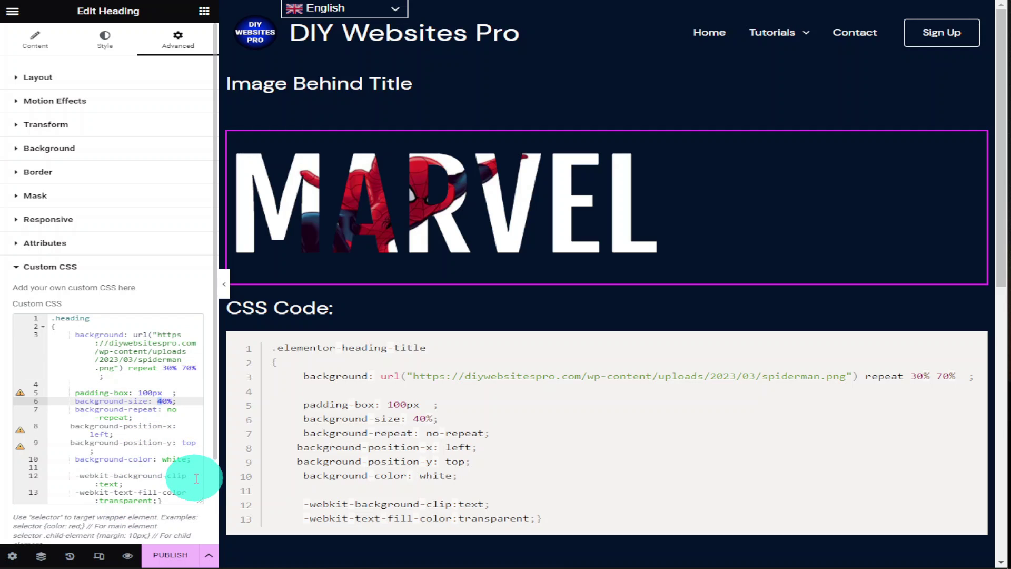
pyautogui.press('BackSpace')
pyautogui.write('5')
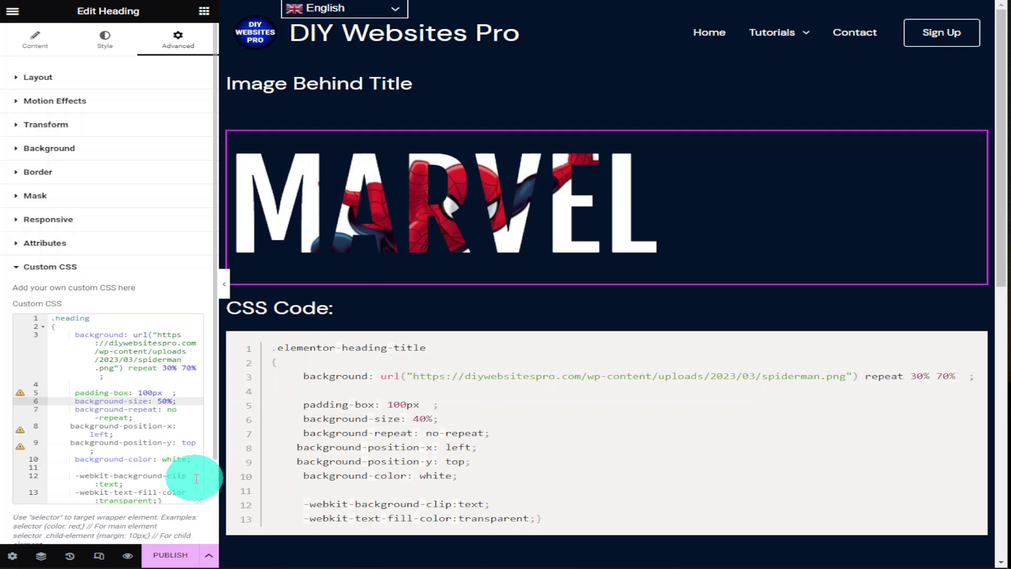
pyautogui.press('BackSpace')
pyautogui.write('4')
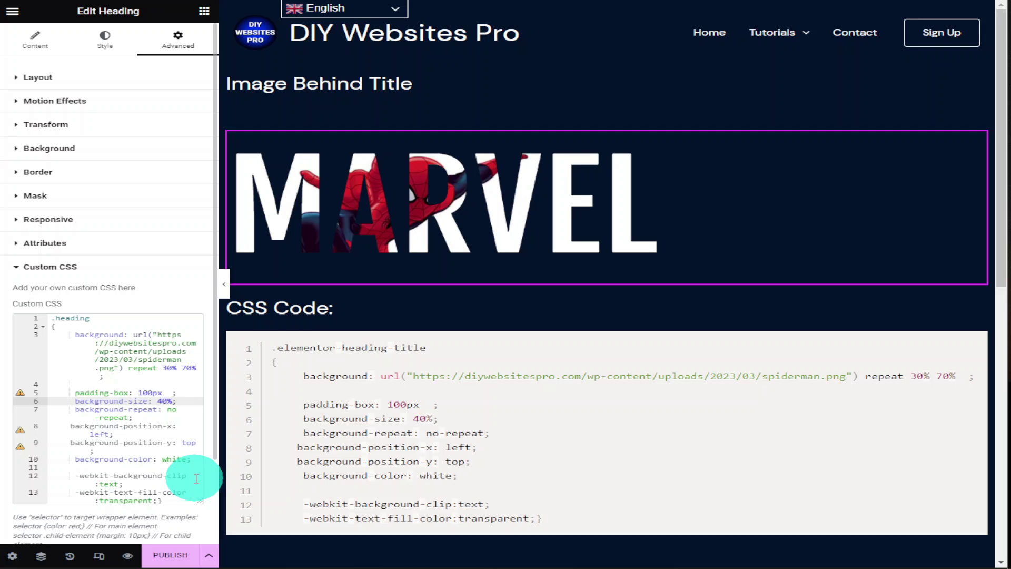
# - Examine the background-repeat and background-position-x values in the heading's custom CSS
pyautogui.click(168, 410)
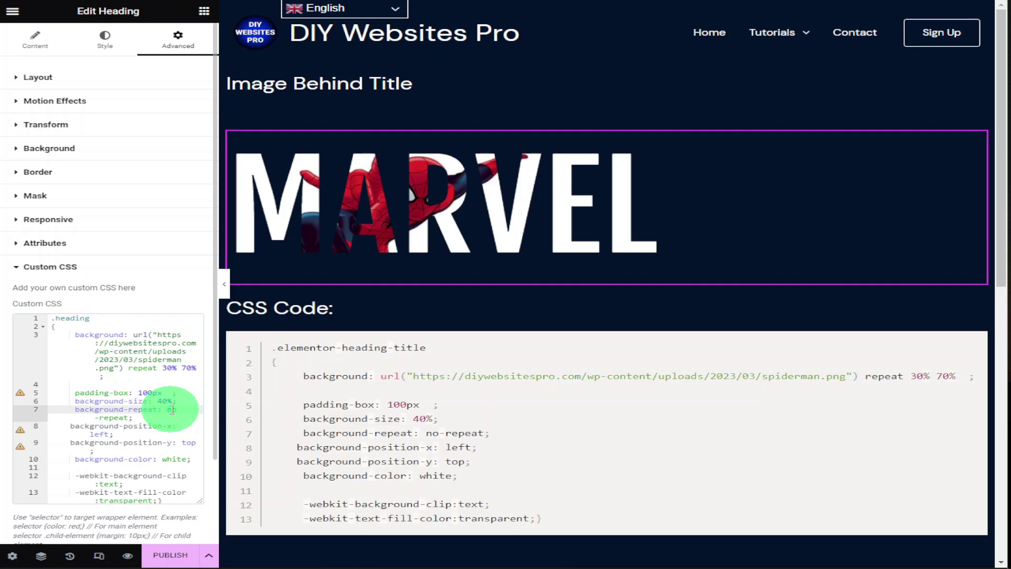
pyautogui.moveTo(170, 409); pyautogui.dragTo(104, 419)
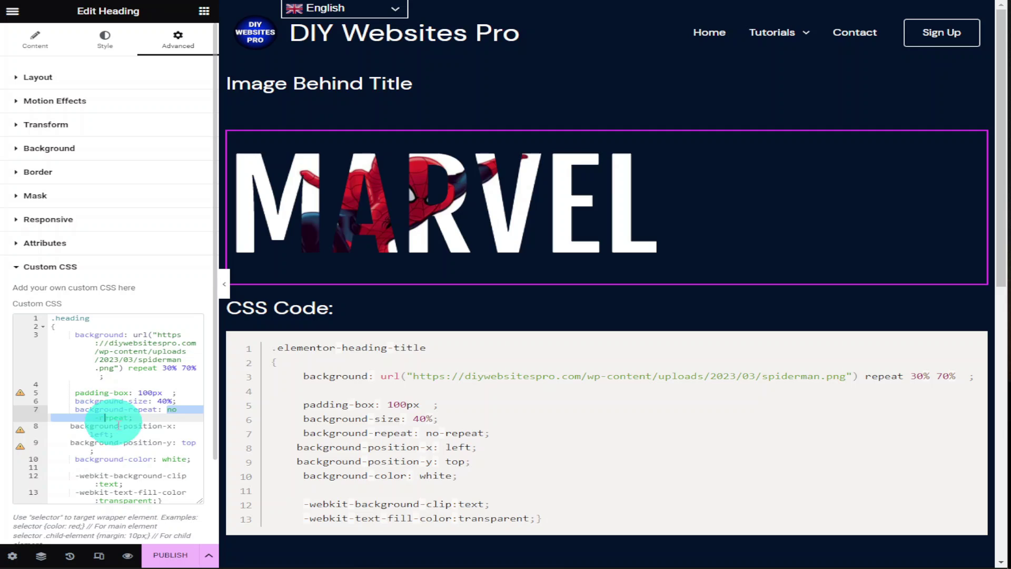
pyautogui.click(185, 436)
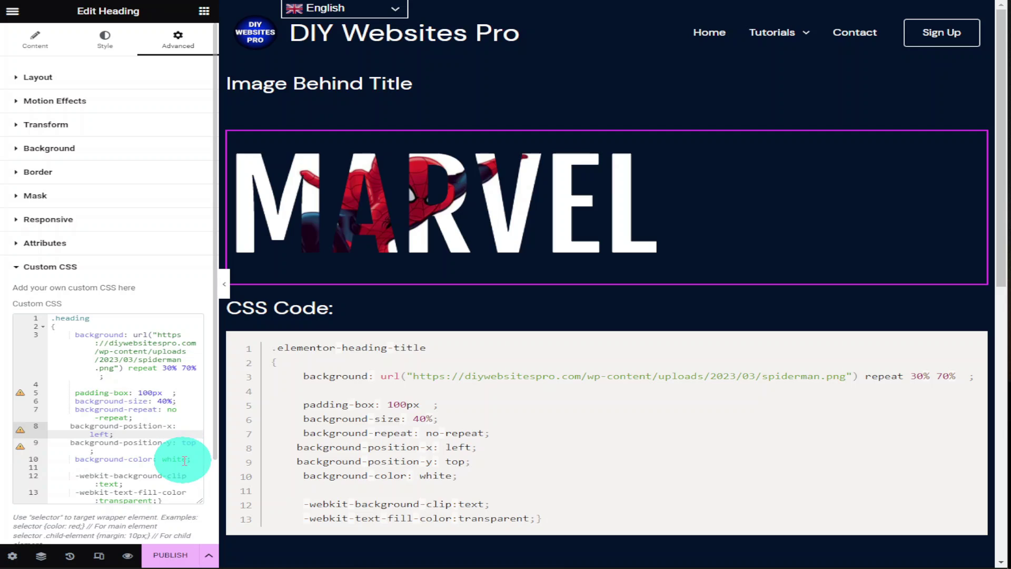
# - Try green as the background-color in the heading's custom CSS and restore it to white
pyautogui.click(189, 460)
pyautogui.moveTo(190, 460); pyautogui.dragTo(159, 459)
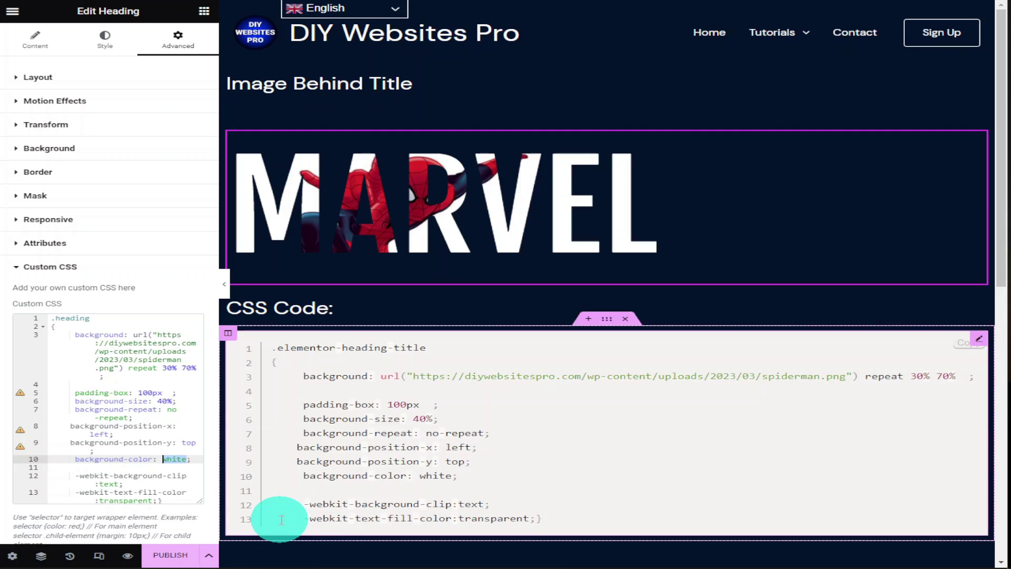
pyautogui.write('green')
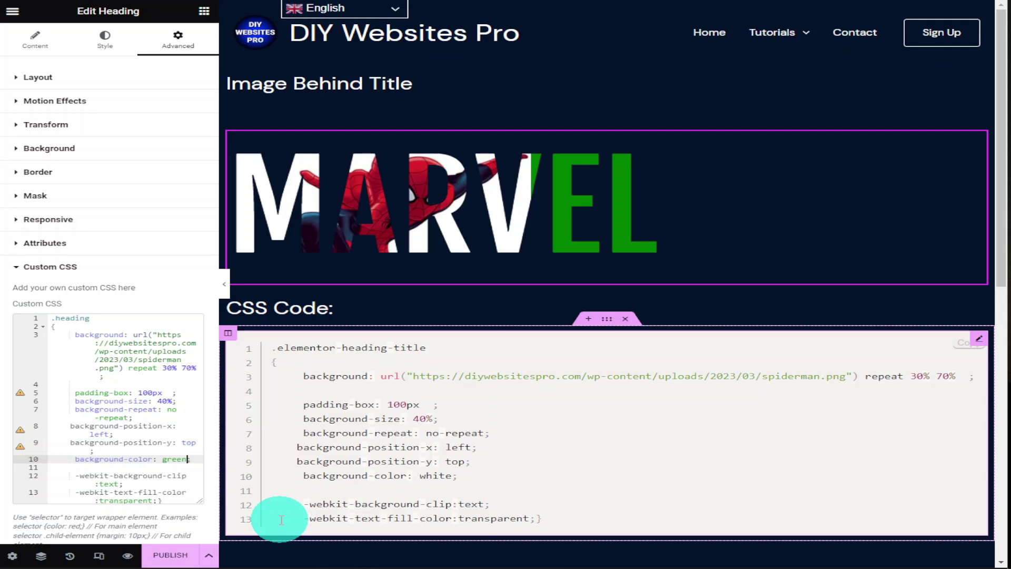
pyautogui.press('BackSpace')
pyautogui.press('BackSpace')
pyautogui.press('BackSpace')
pyautogui.press('BackSpace')
pyautogui.press('BackSpace')
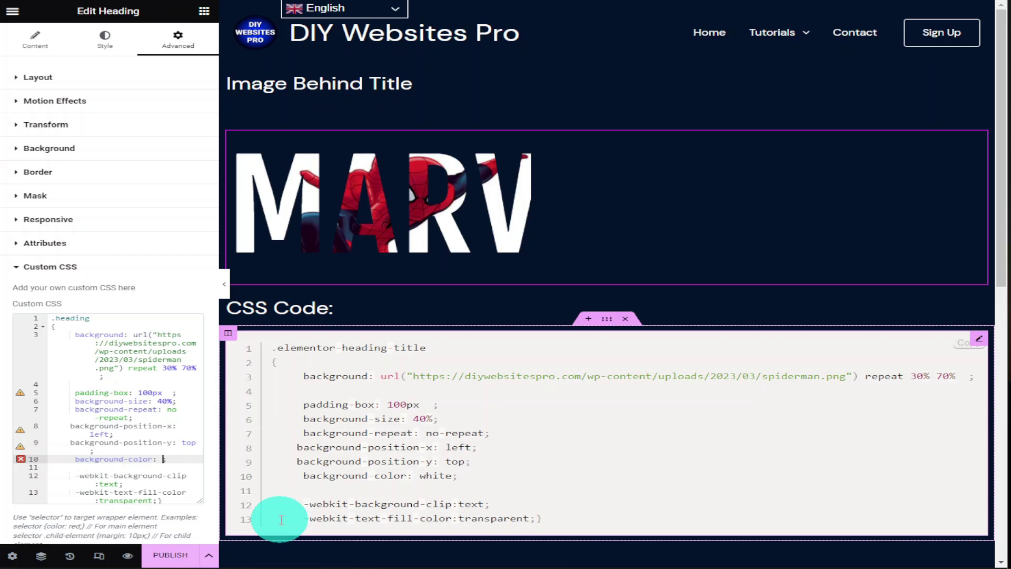
pyautogui.write('white')
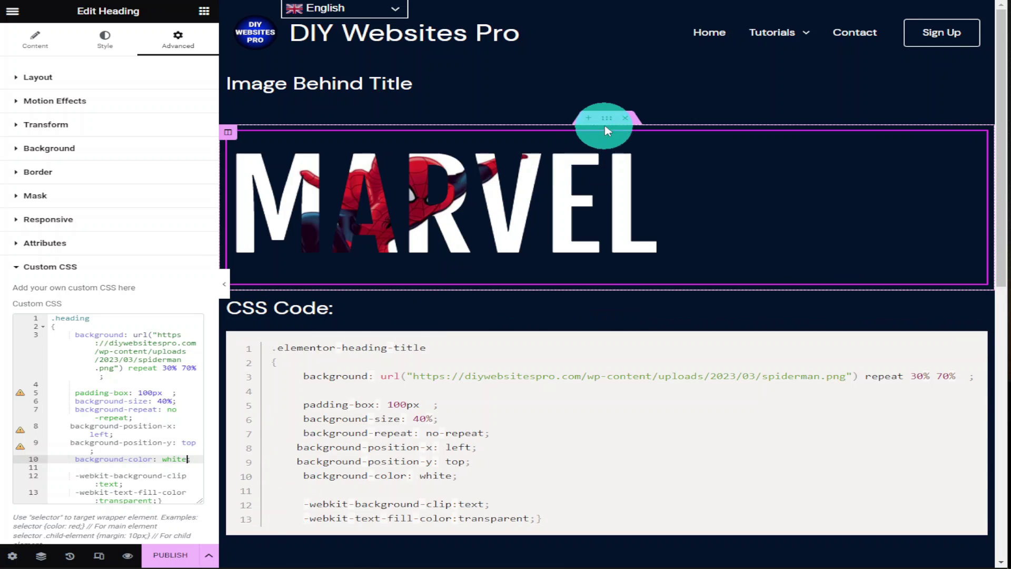
# - Duplicate the section containing the Spider-Man MARVEL heading
pyautogui.click(607, 126)
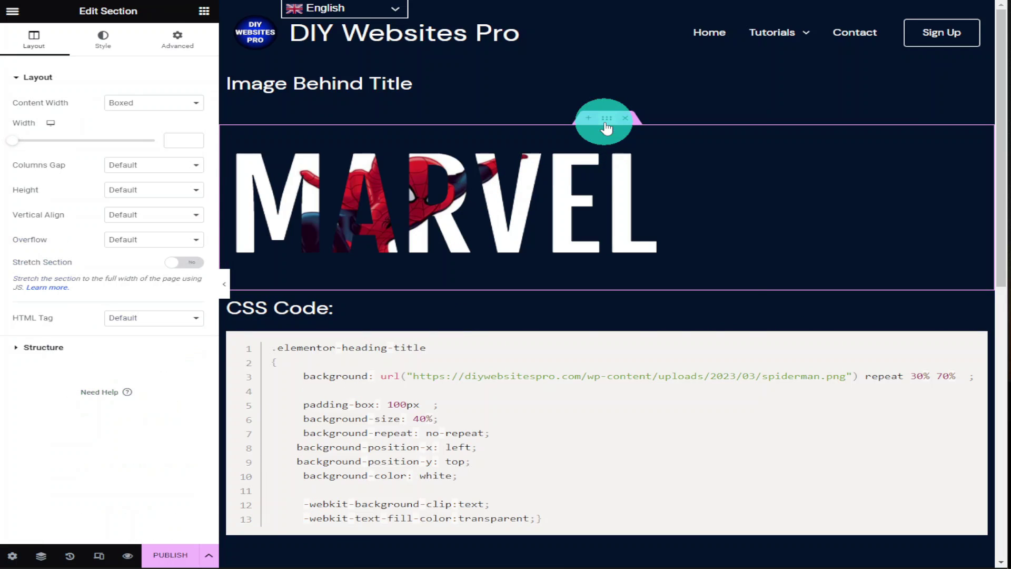
pyautogui.rightClick(607, 128)
pyautogui.click(640, 135)
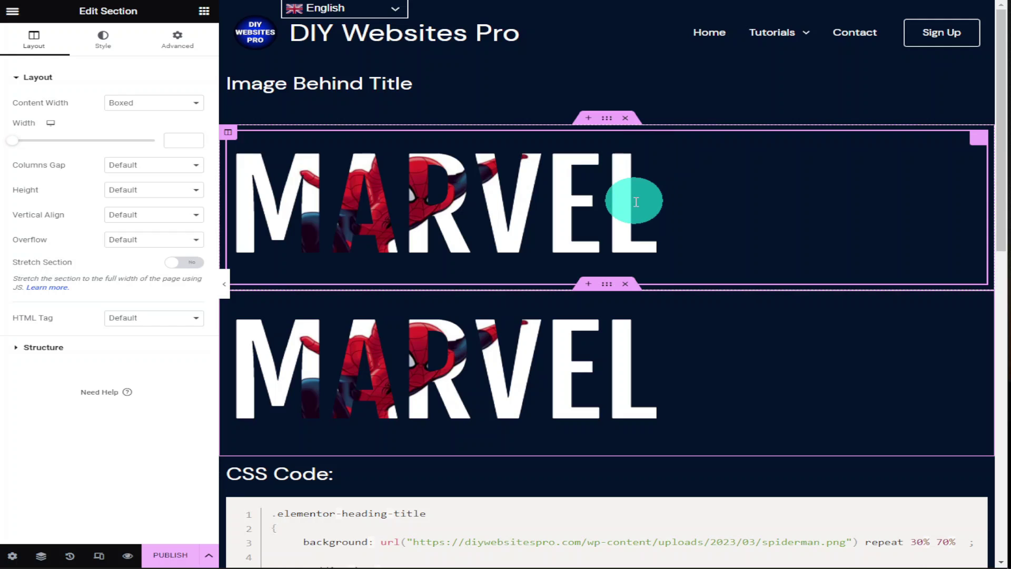
# - Change the duplicated MARVEL heading's CSS class to heading1 and its custom CSS selector to .heading1
pyautogui.click(550, 362)
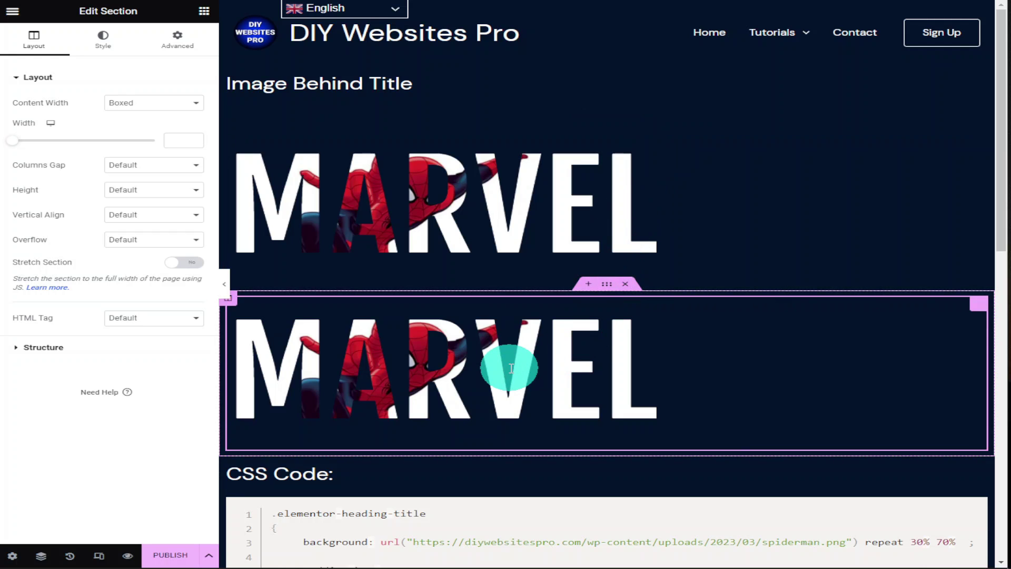
pyautogui.moveTo(510, 367); pyautogui.dragTo(184, 55)
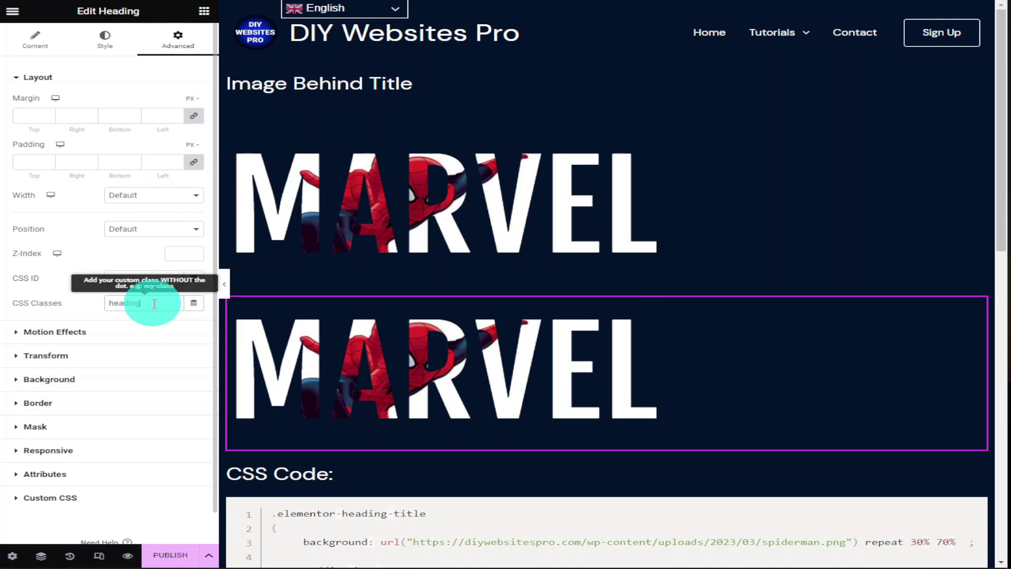
pyautogui.write('1')
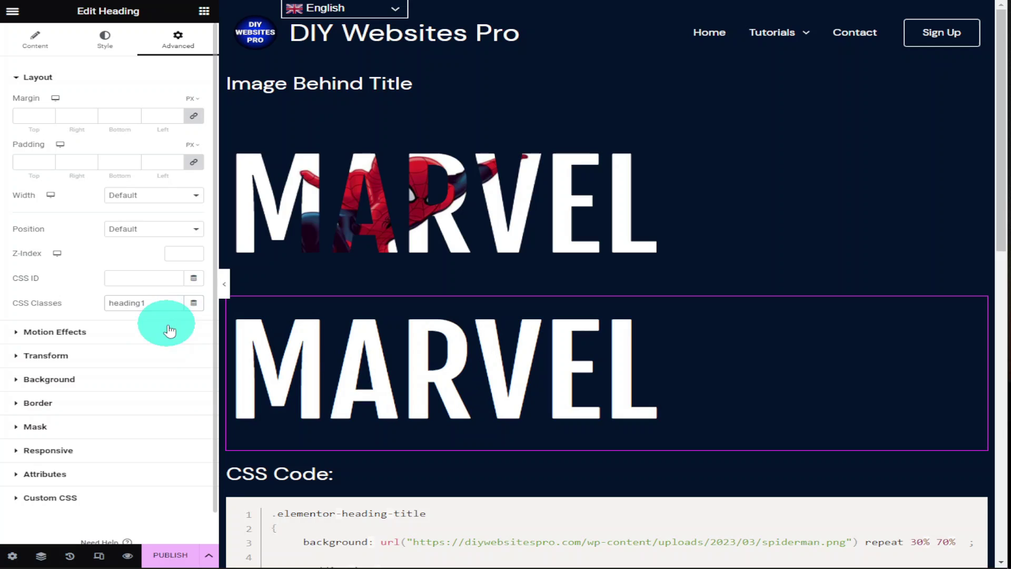
pyautogui.click(97, 498)
pyautogui.click(104, 319)
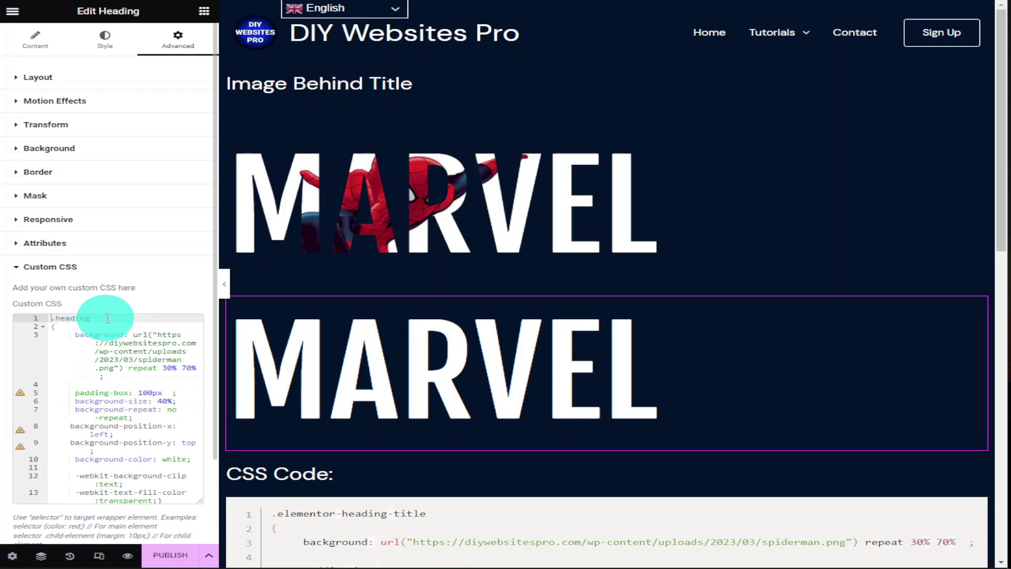
pyautogui.click(158, 390)
pyautogui.write('1')
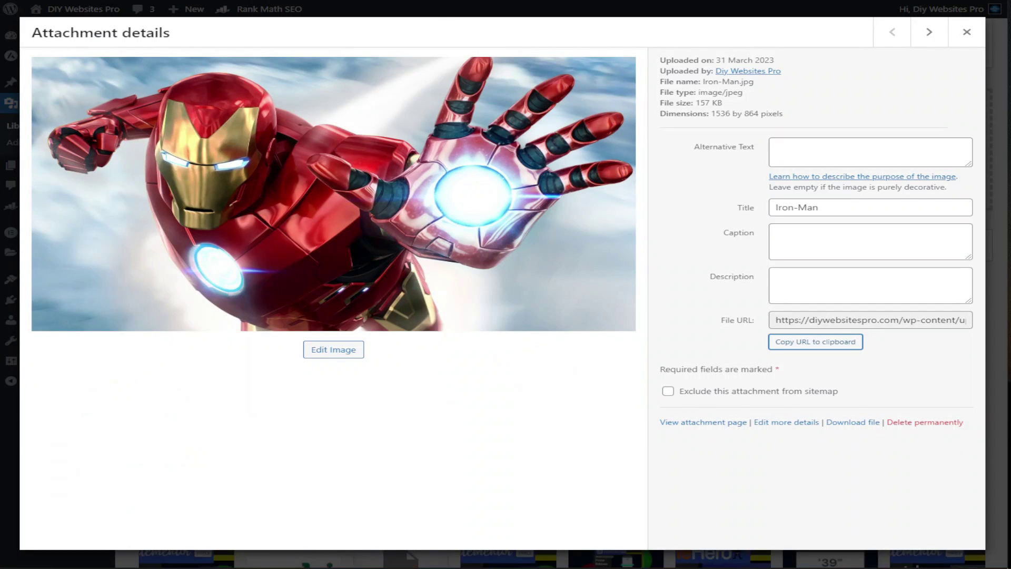
# - Copy the Iron-Man.jpg file URL from the WordPress media library and paste it over the background image URL in the .heading1 custom CSS
pyautogui.click(803, 344)
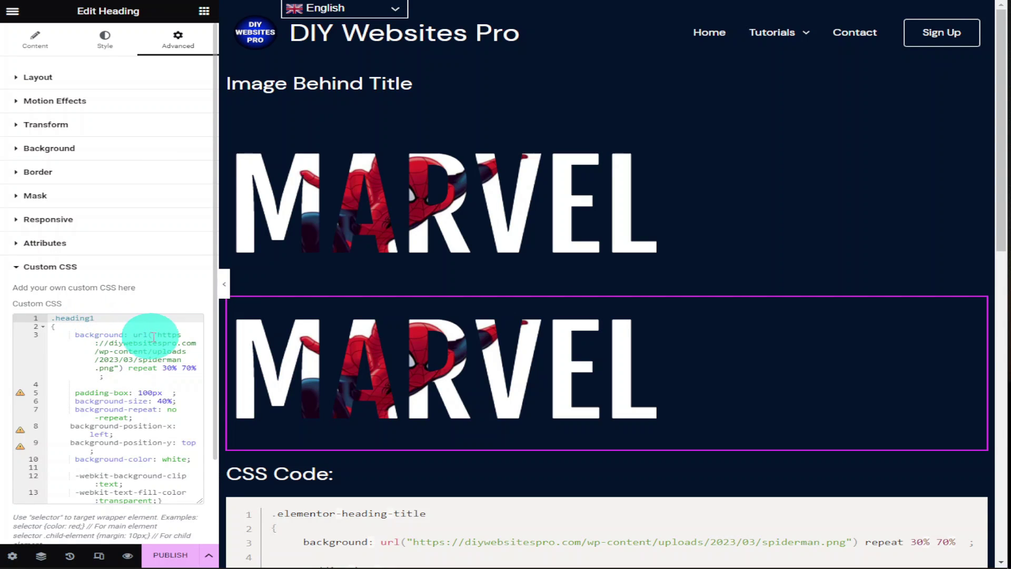
pyautogui.moveTo(133, 335); pyautogui.dragTo(115, 368)
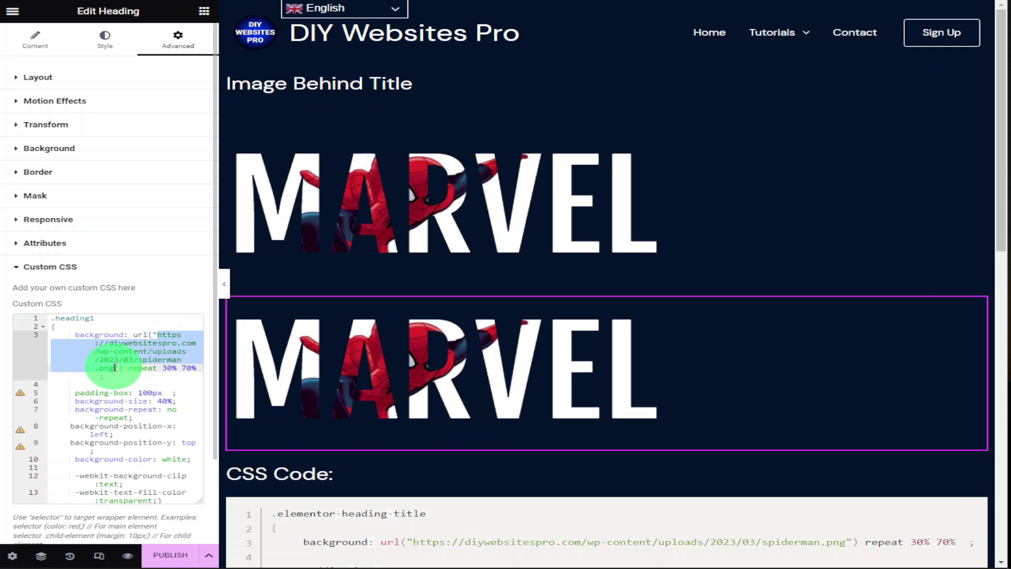
pyautogui.rightClick(168, 346)
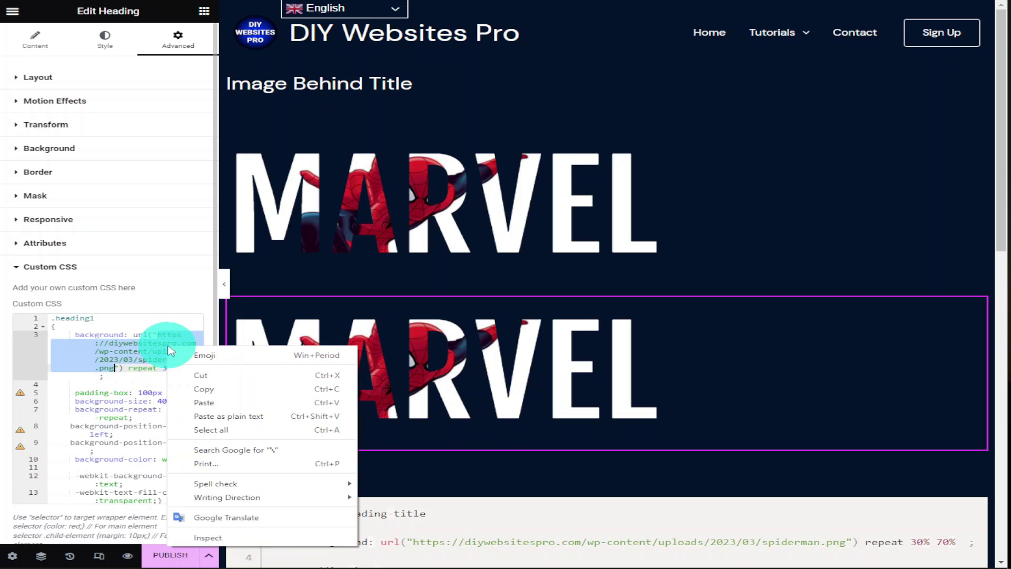
pyautogui.click(216, 403)
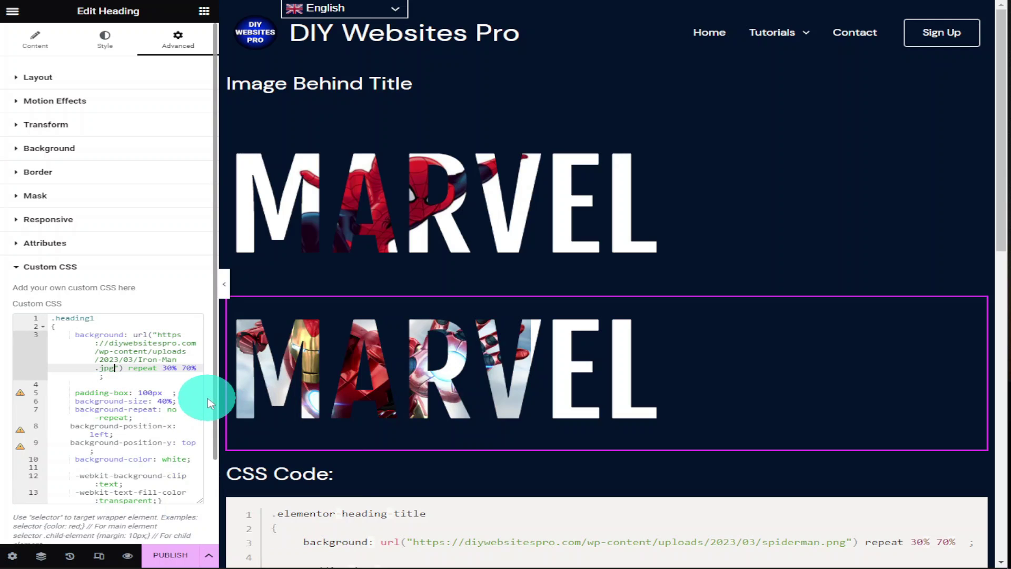
# - Try a background-size of 50% in the .heading1 custom CSS, then set it to 60%
pyautogui.doubleClick(168, 403)
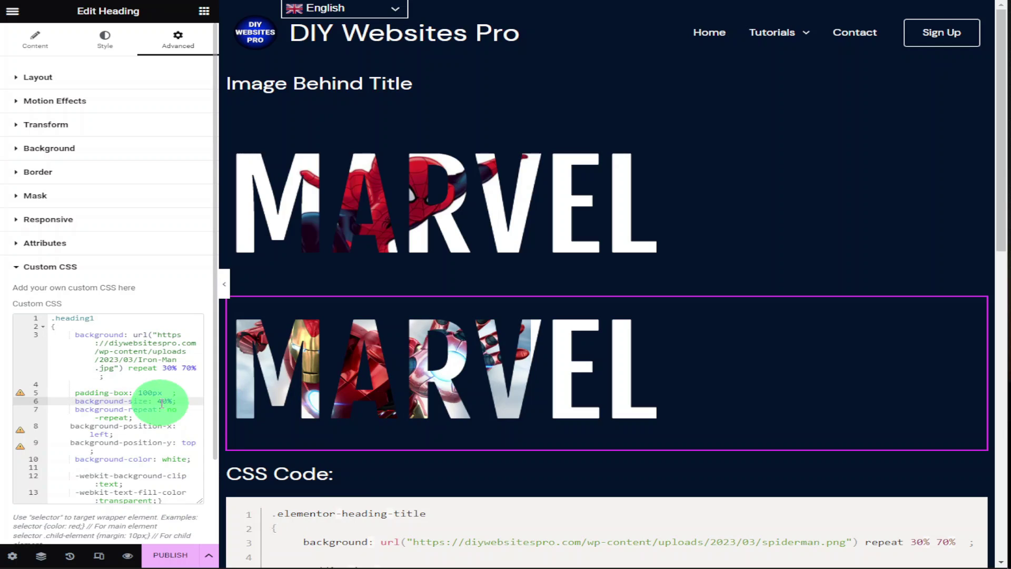
pyautogui.write('5')
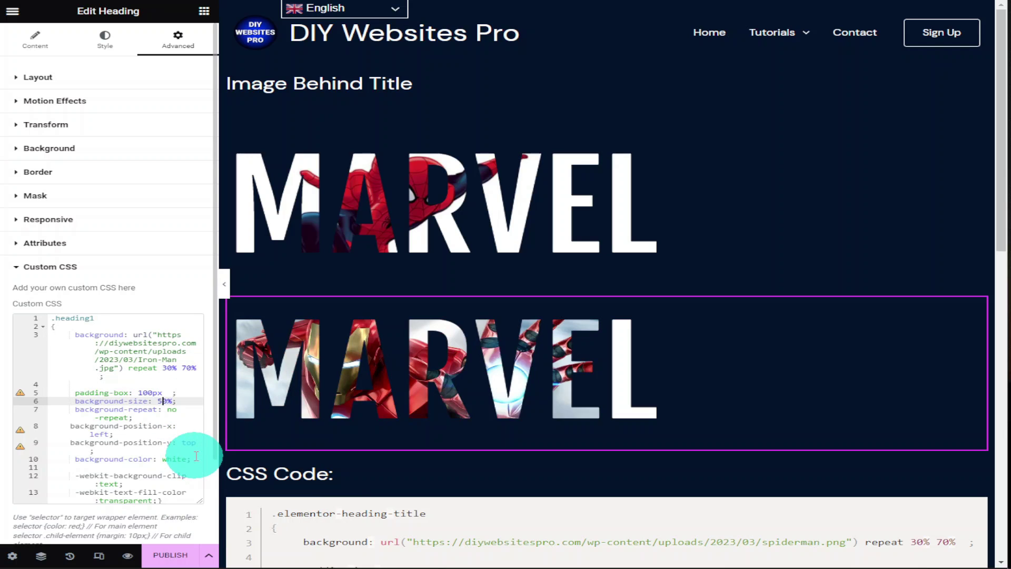
pyautogui.press('BackSpace')
pyautogui.write('6')
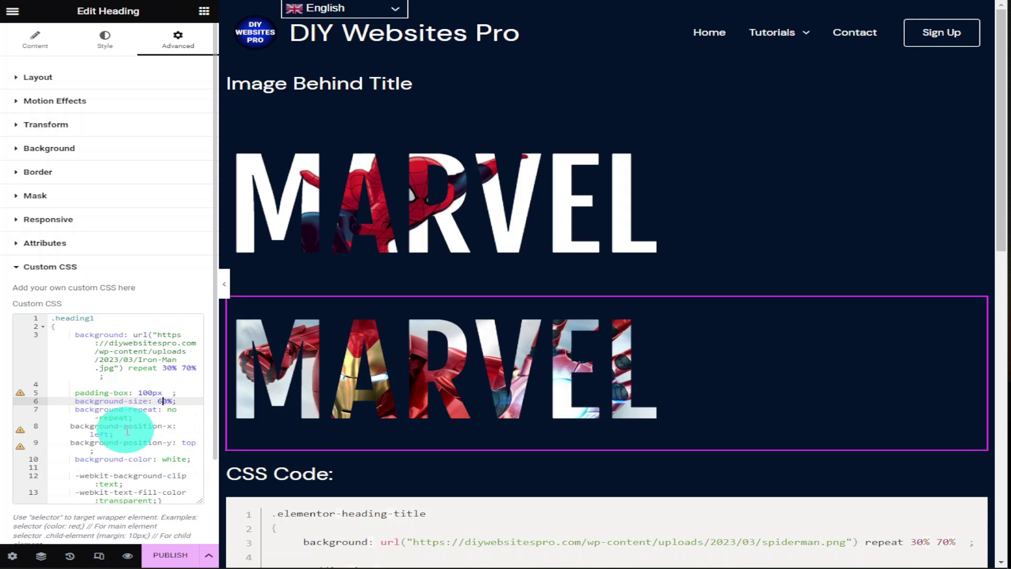
# - Set background-position-y to center in the .heading1 custom CSS and preview the page changes
pyautogui.moveTo(182, 443); pyautogui.dragTo(199, 443)
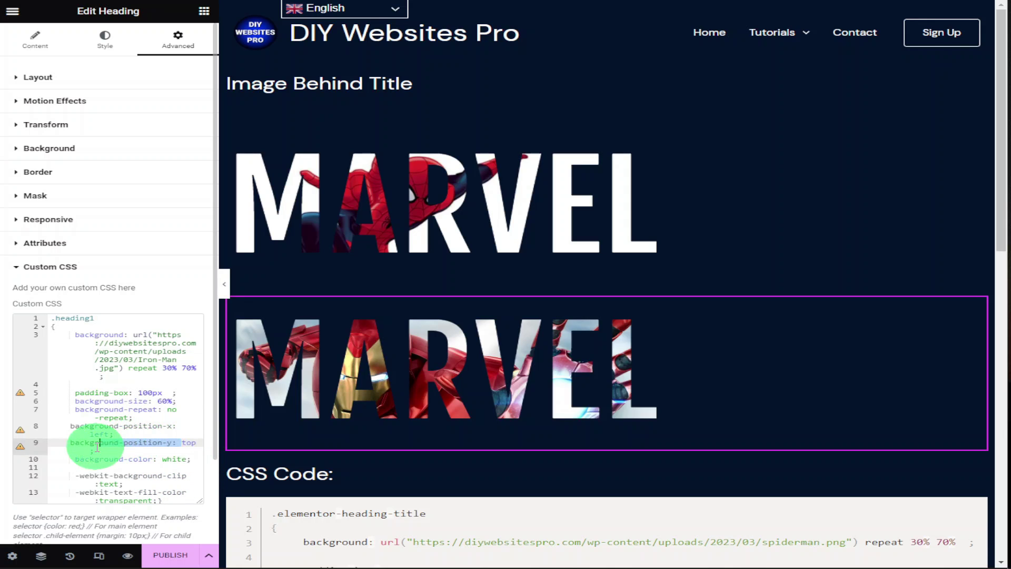
pyautogui.write('center')
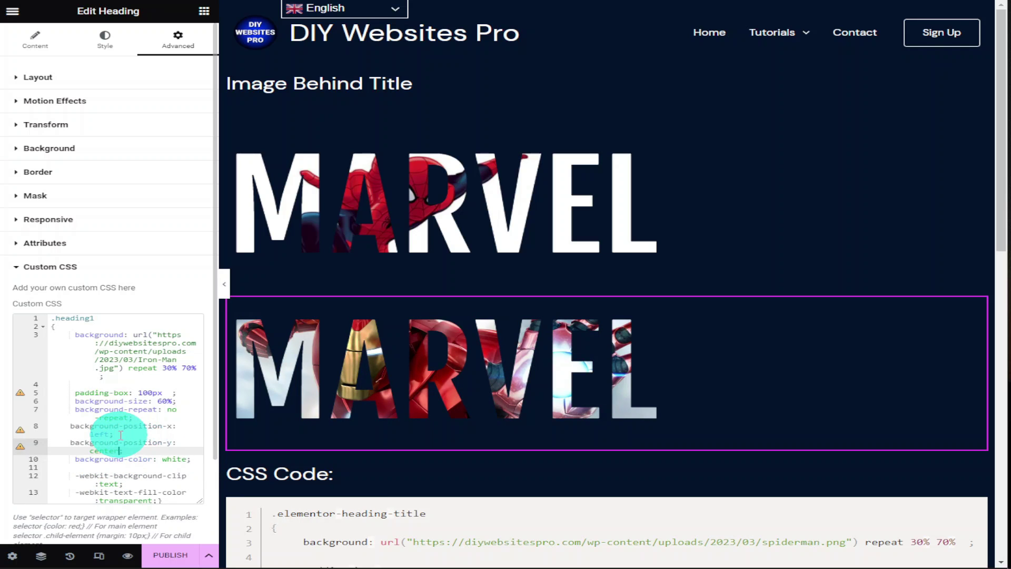
pyautogui.write(';')
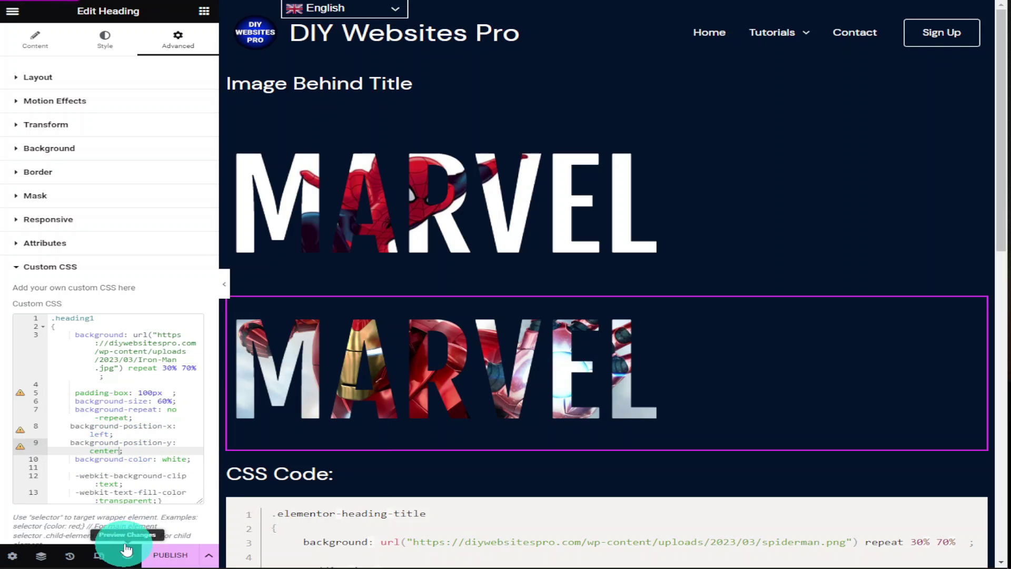
pyautogui.click(126, 549)
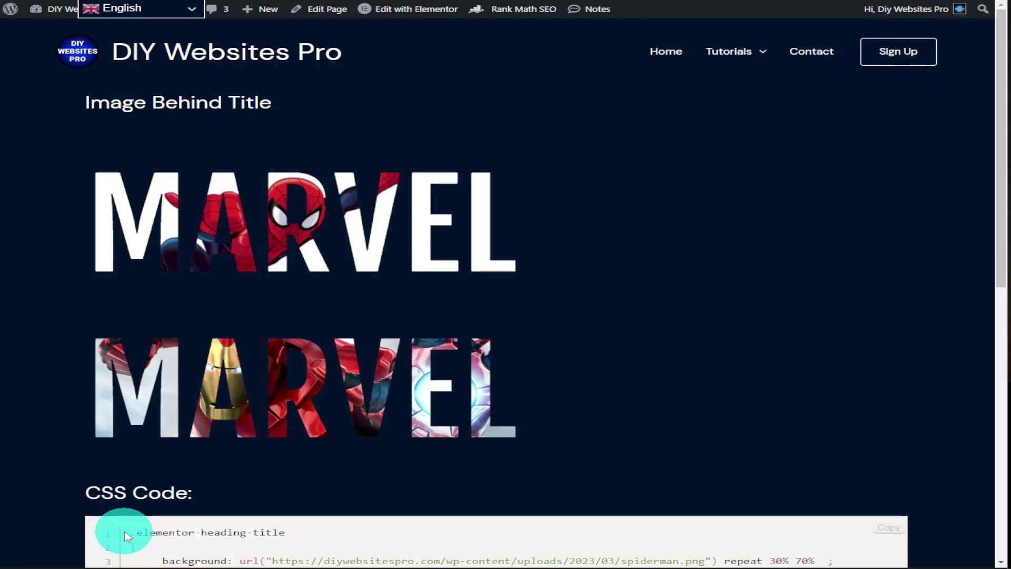